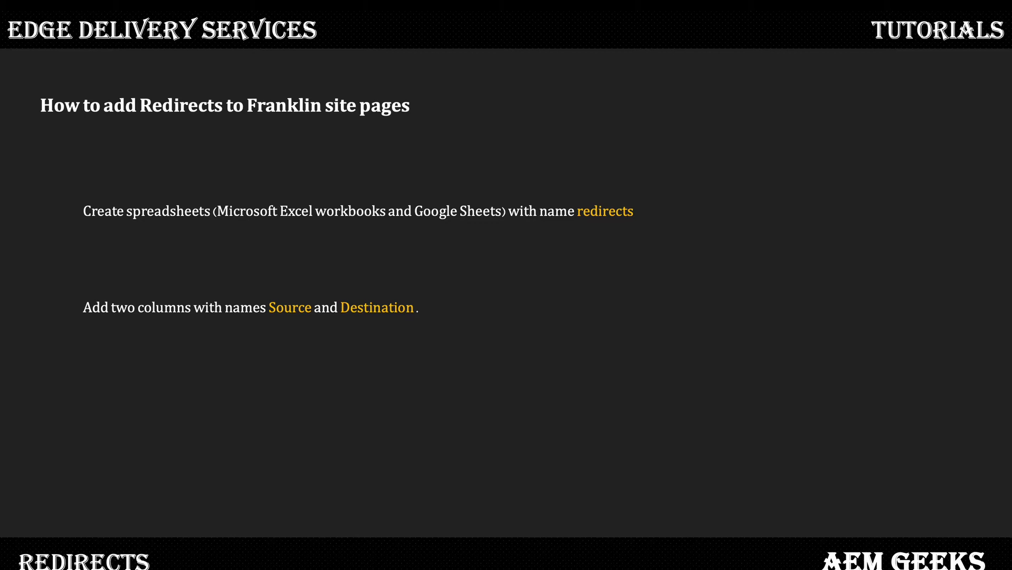
Step: Advance to the Types of Redirects slide and reveal the internal redirect bullet
key("Right")
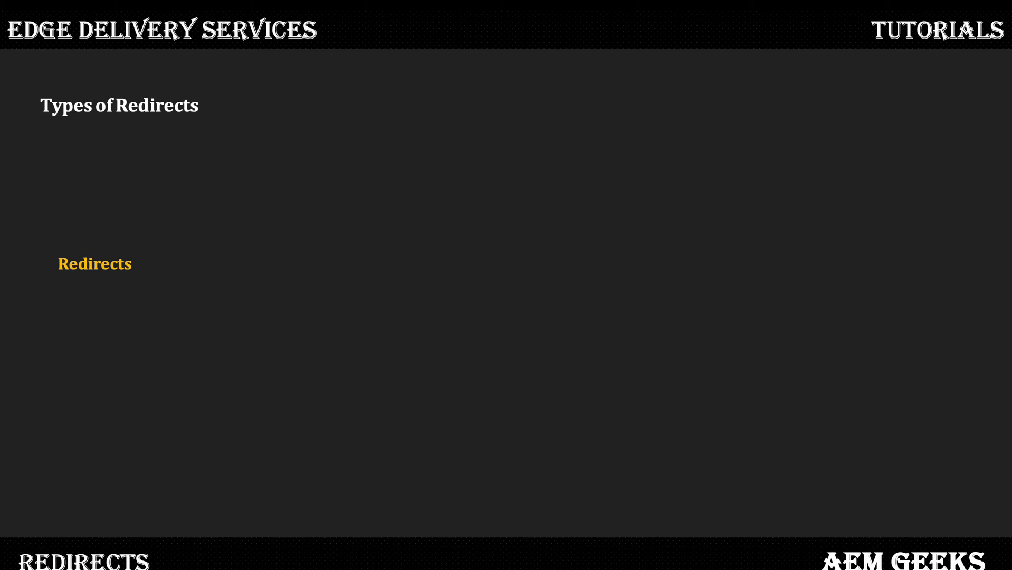
key("Right")
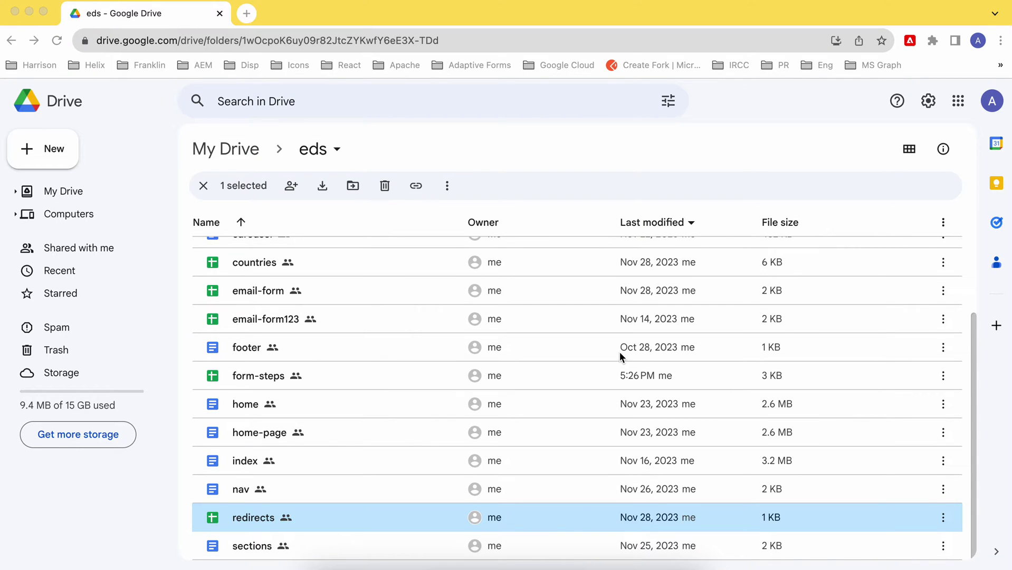
Step: Open the redirects Google Sheet listed in the eds folder
double_click(255, 519)
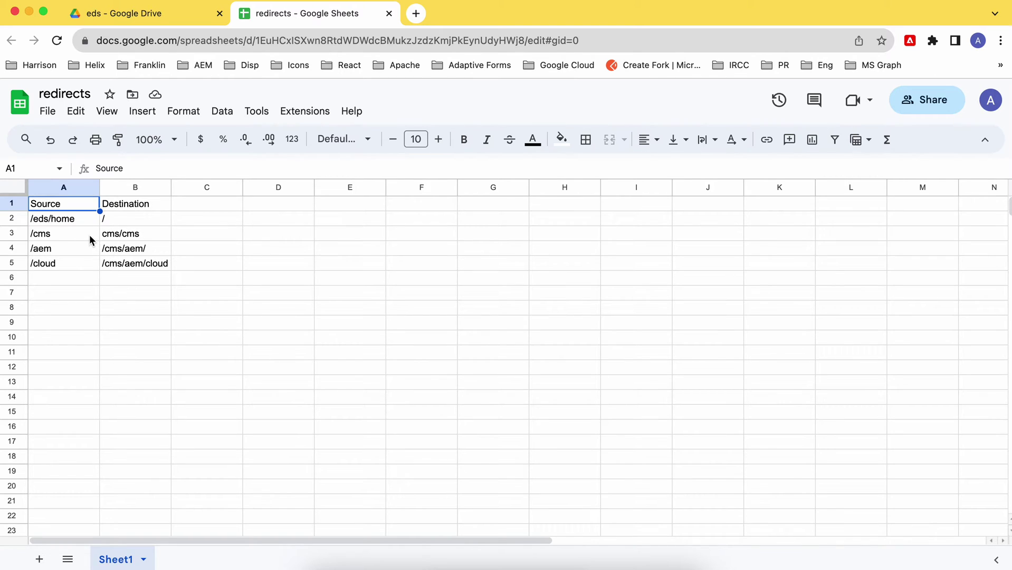
Step: Review the /eds/home row and correct the B3 destination from cms/cms to /cms/cms
left_click(81, 222)
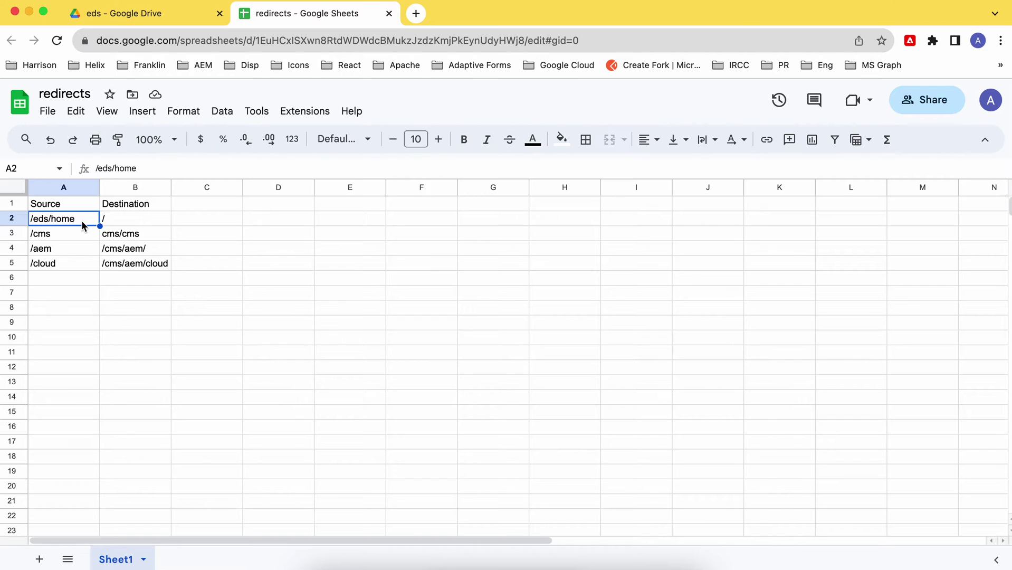
left_click(135, 212)
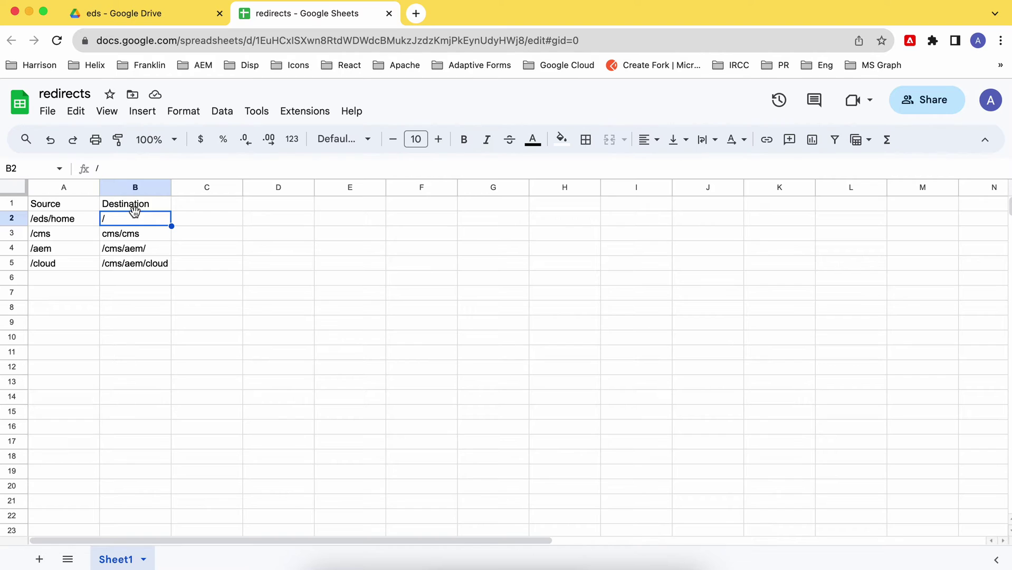
left_click(150, 238)
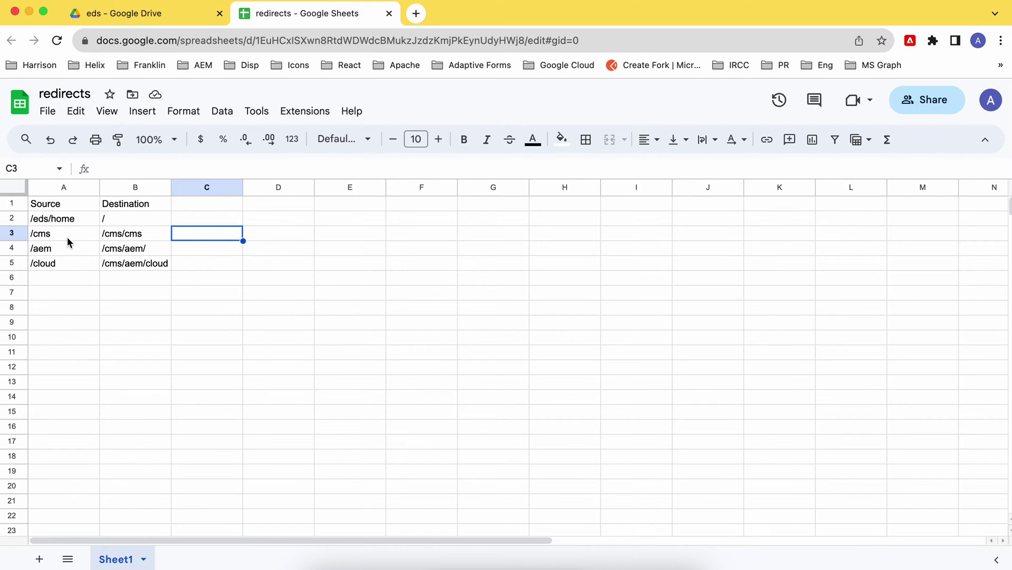
left_click(557, 560)
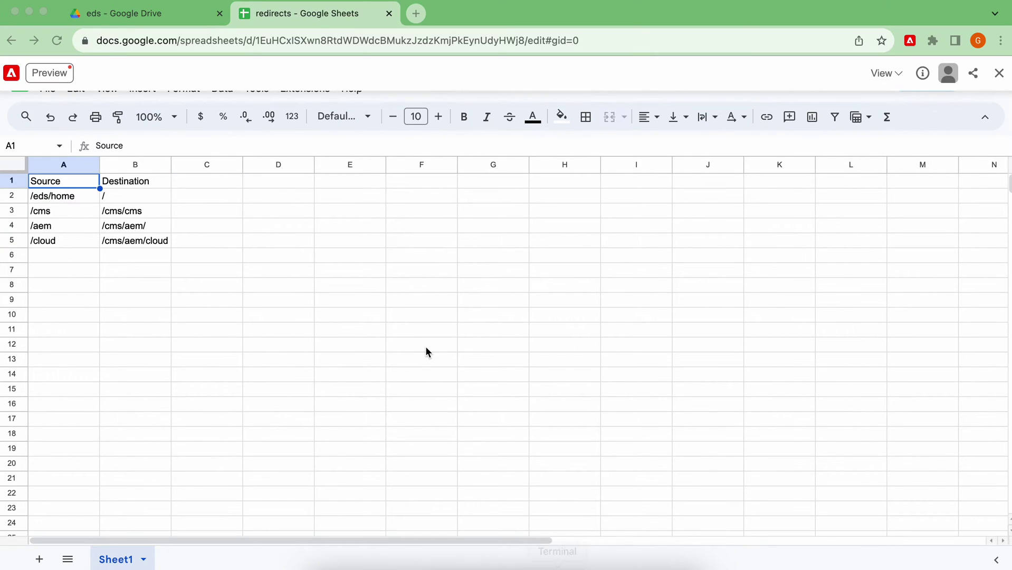
Step: Preview the redirects sheet as redirects.json and select its URL
left_click(51, 77)
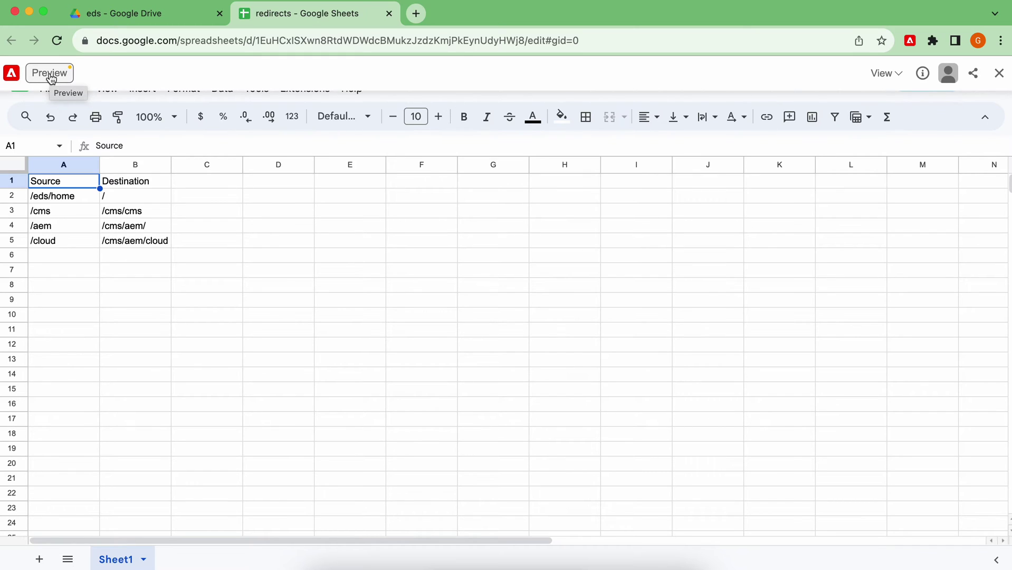
left_click(48, 77)
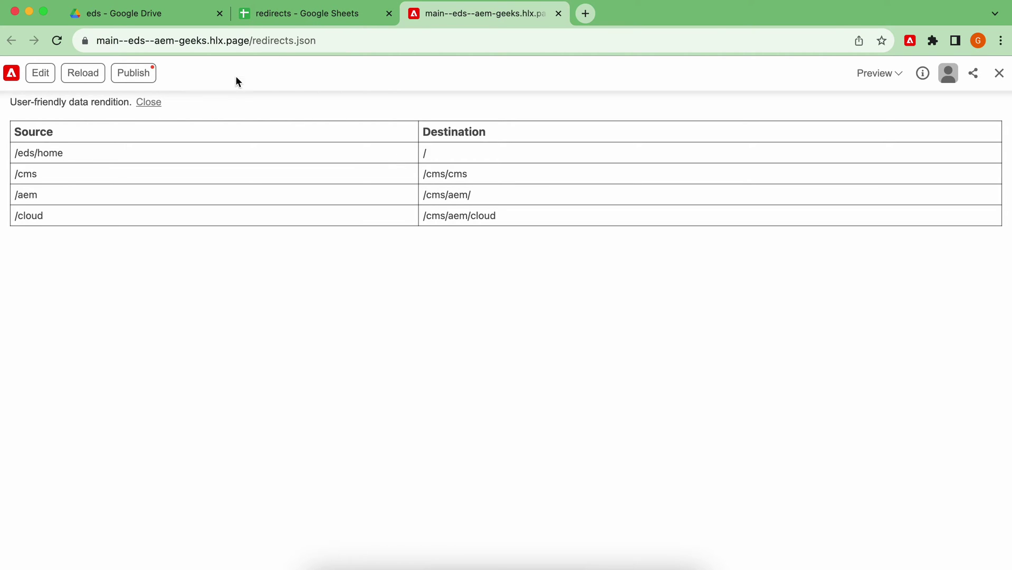
left_click(330, 40)
key("ctrl+c")
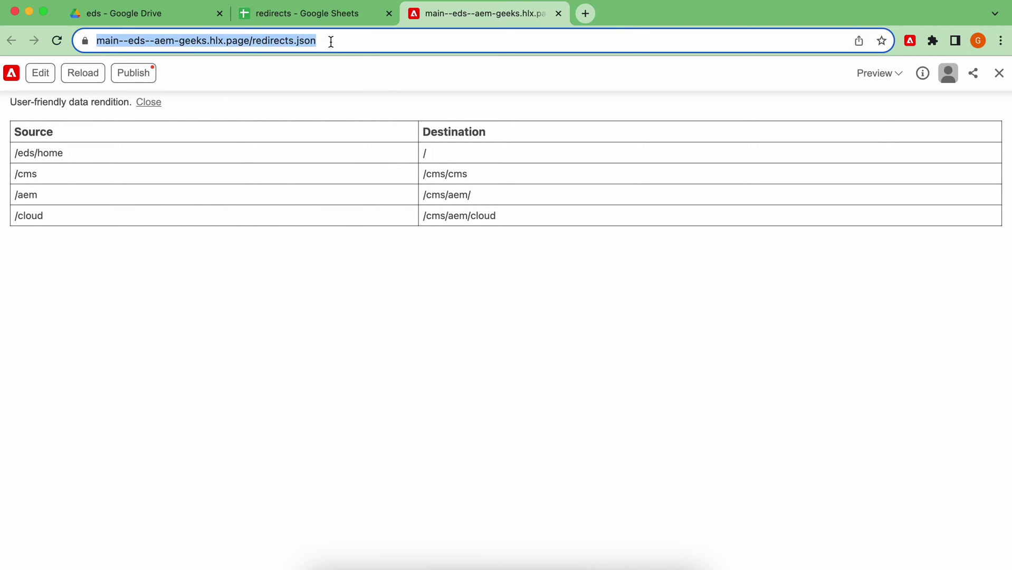
Step: Paste the redirects.json URL into a new tab and copy the /eds/home source path
left_click(588, 12)
key("ctrl+v")
left_click(489, 9)
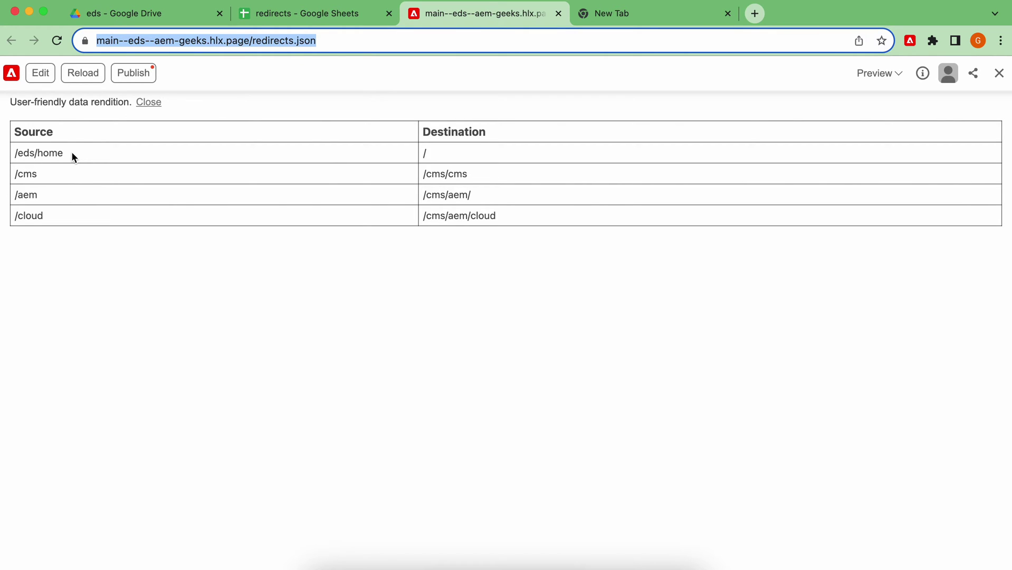
left_click_drag(72, 157, 11, 158)
key("super+c")
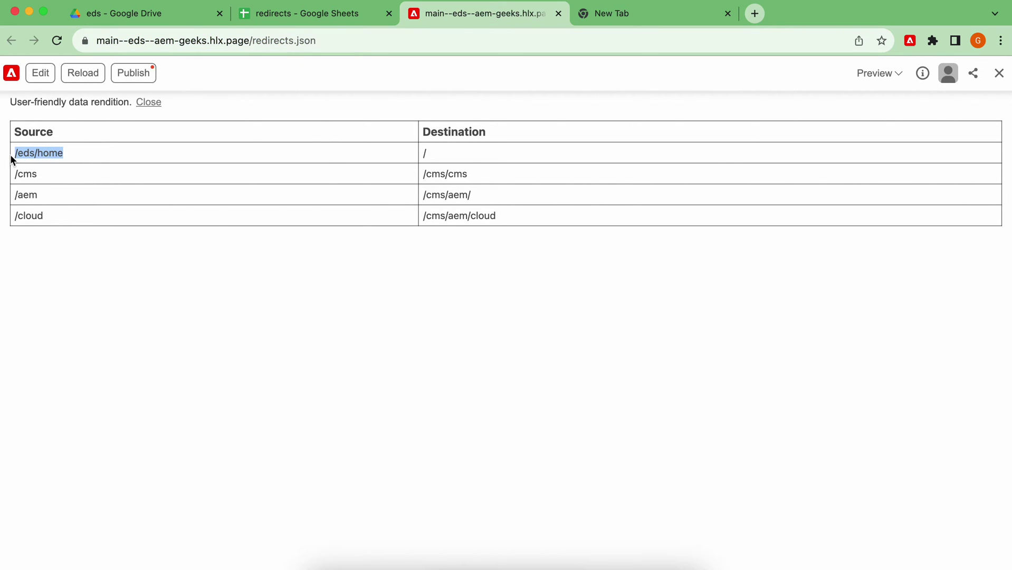
left_click(650, 21)
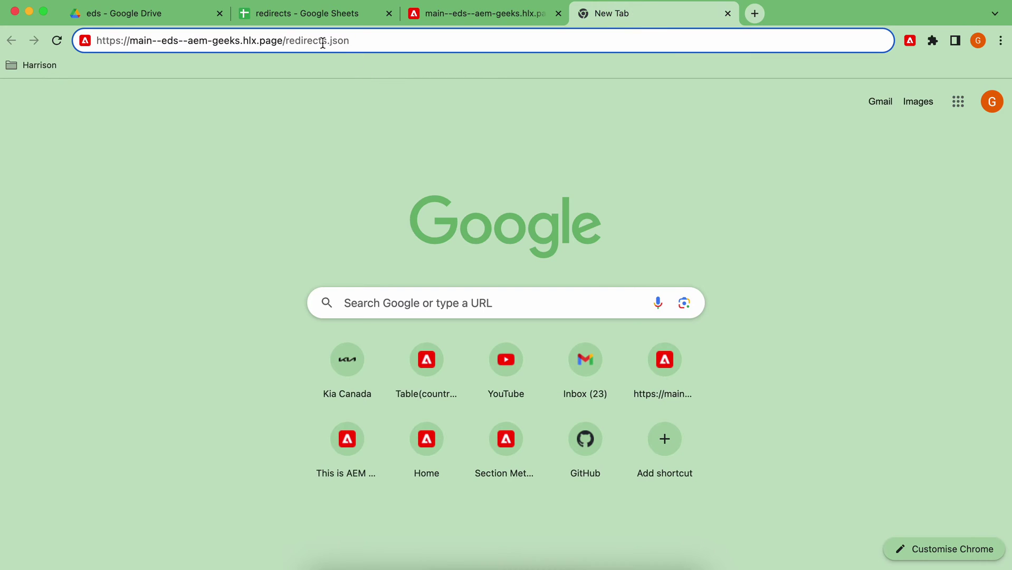
Step: Replace redirects.json in the address with /eds/home and load it to test the redirect
left_click(371, 42)
left_click_drag(286, 43, 429, 53)
key("super+v")
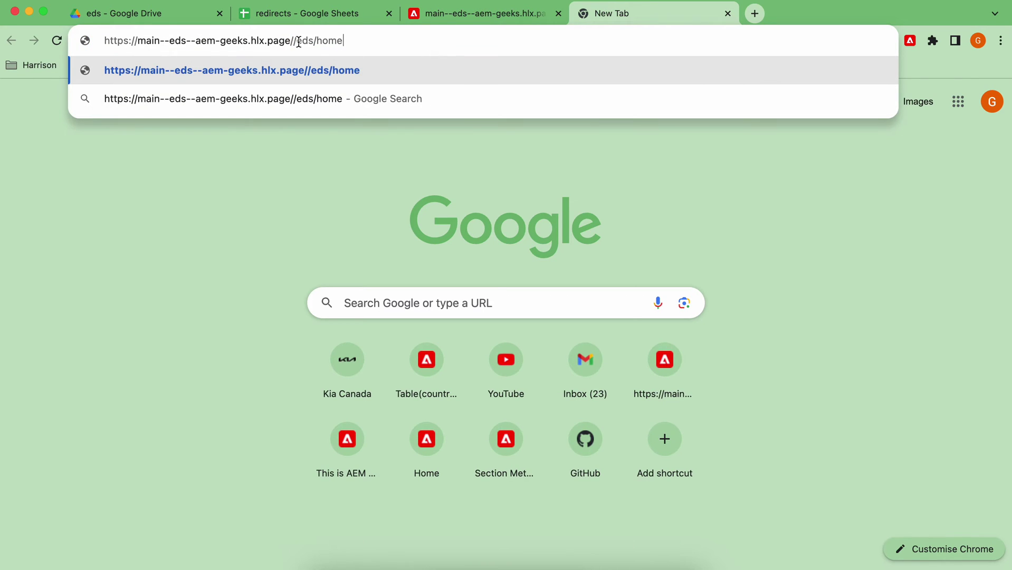
key("Return")
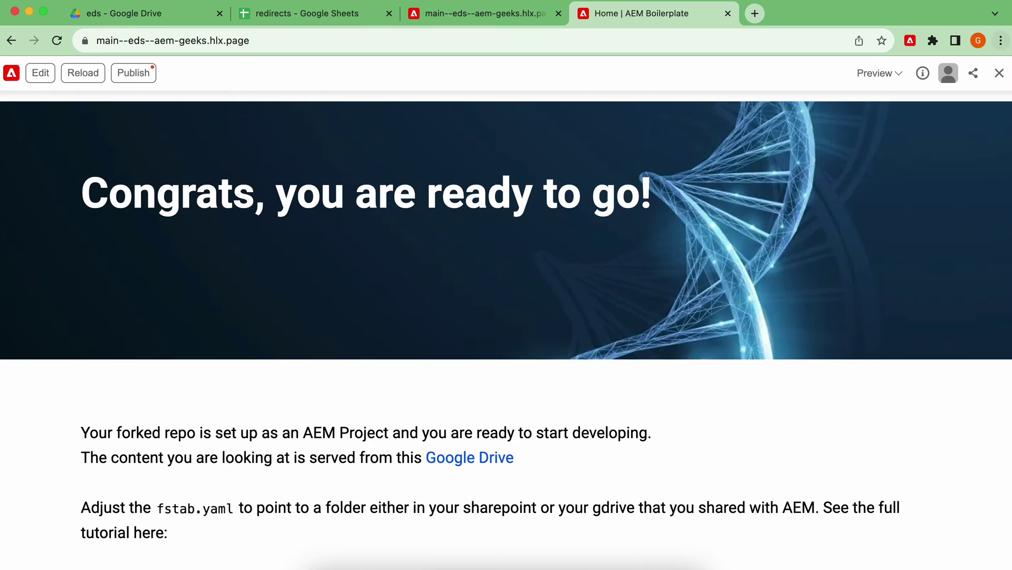
left_click(998, 74)
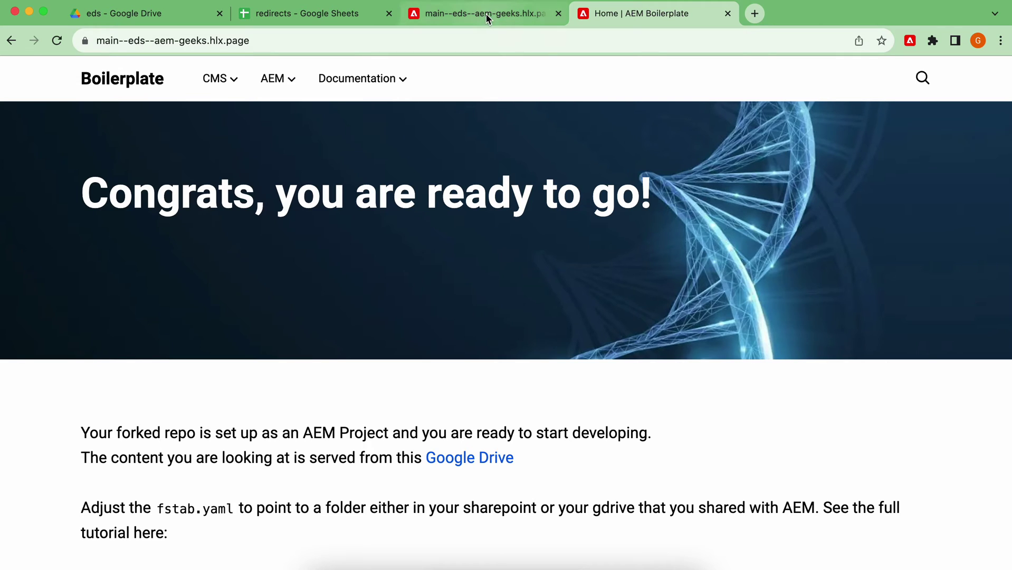
Step: Back in the sheet, copy the /aem source path from its cell
left_click(316, 15)
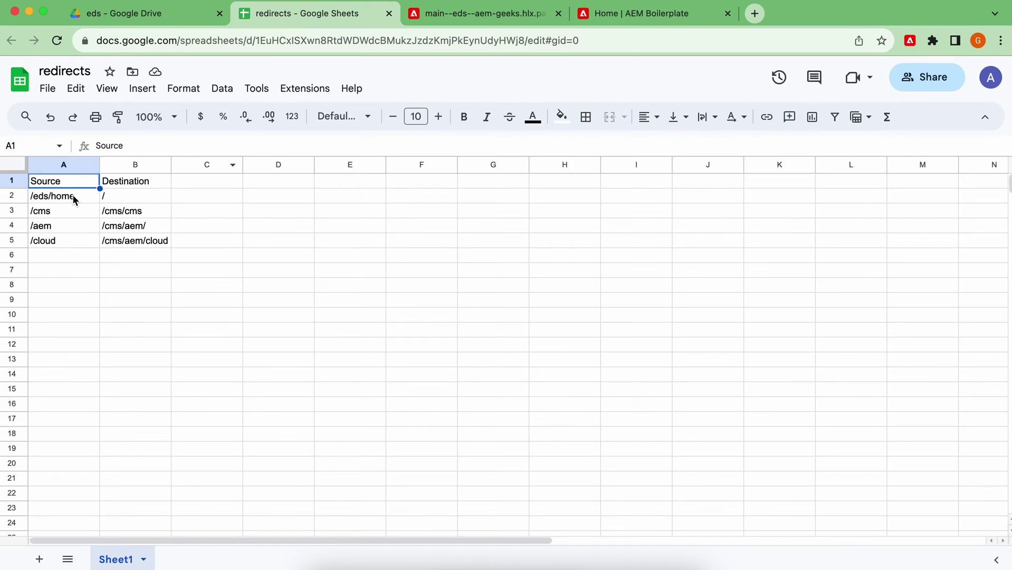
left_click(63, 210)
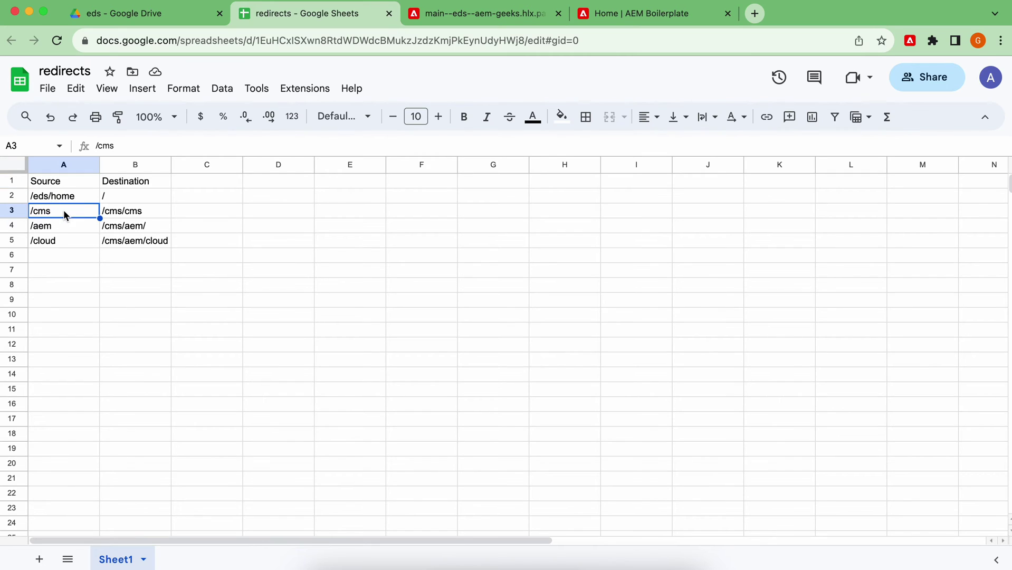
double_click(63, 211)
double_click(64, 227)
left_click_drag(64, 227, 14, 232)
key("super+c")
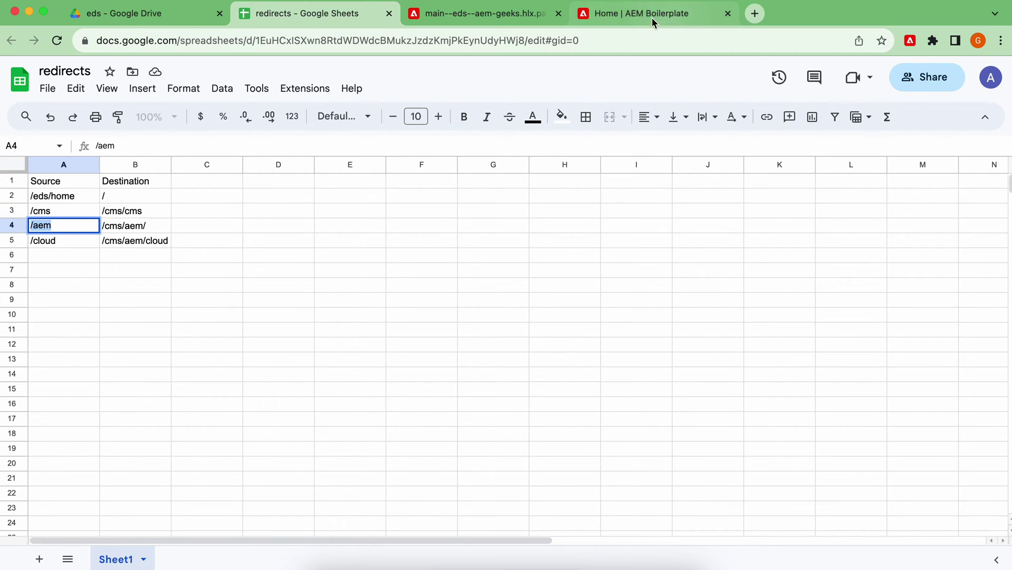
Step: Append /aem to the site address and confirm it redirects to the This is AEM CMS page
left_click(633, 14)
left_click(285, 41)
left_click(285, 41)
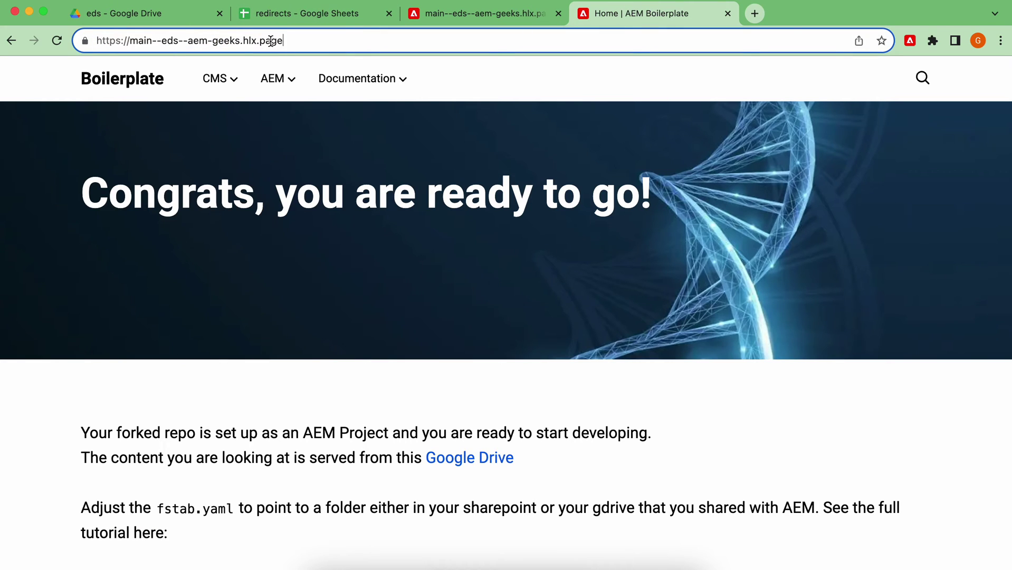
key("super+v")
key("Return")
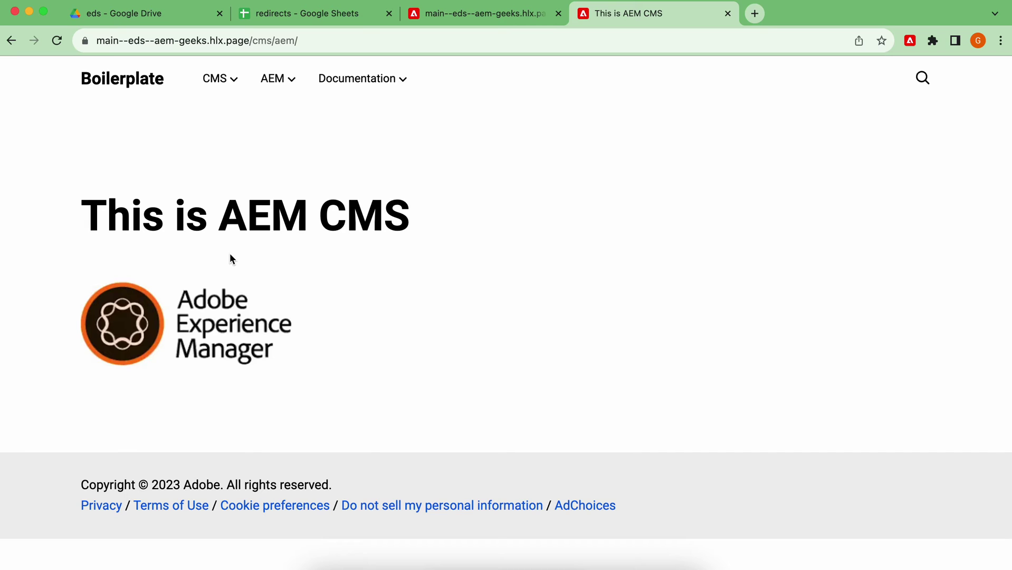
left_click(314, 14)
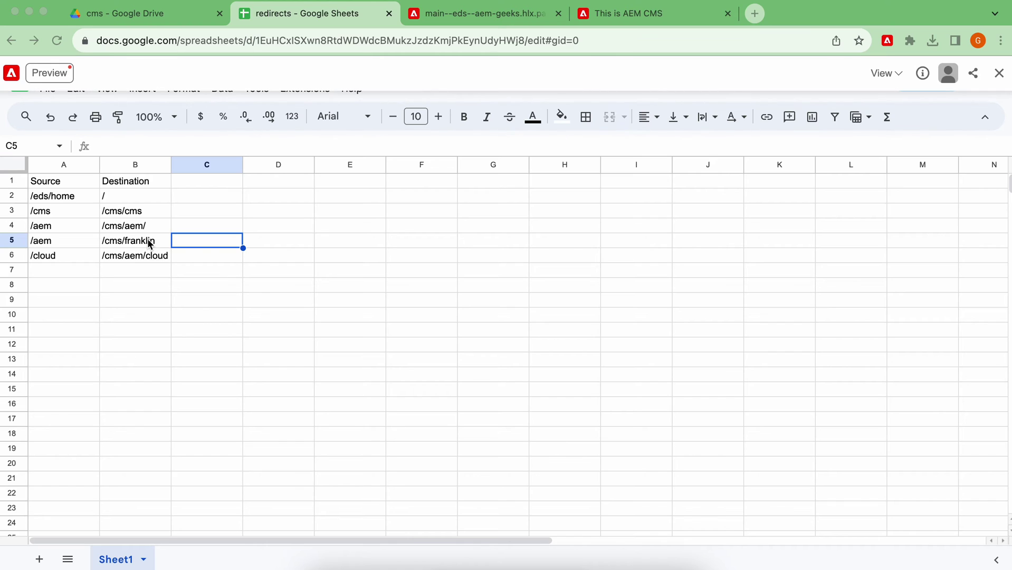
Step: Regenerate redirects.json with the new /aem to /cms/franklin row, then close the preview
left_click(49, 74)
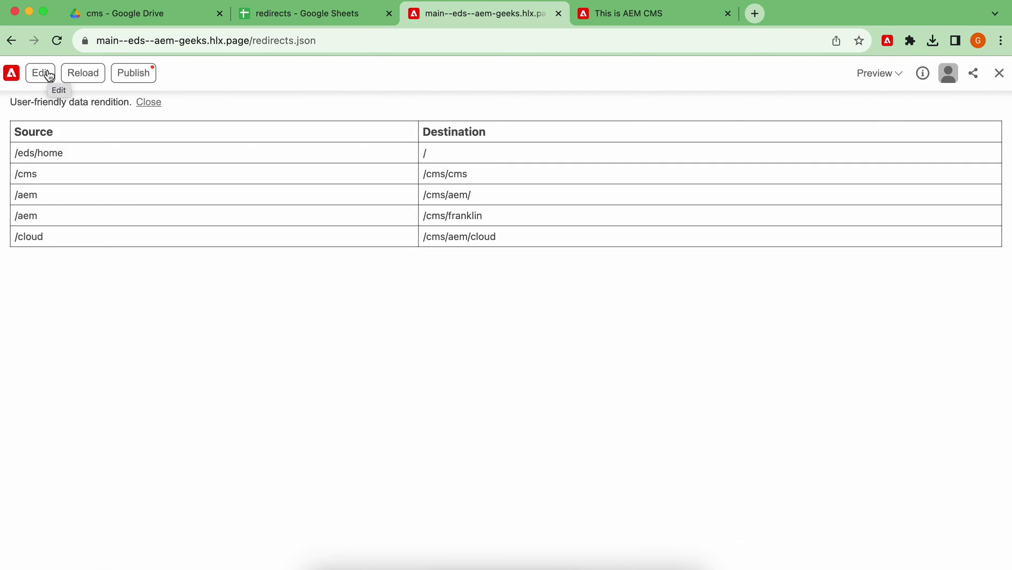
left_click(559, 13)
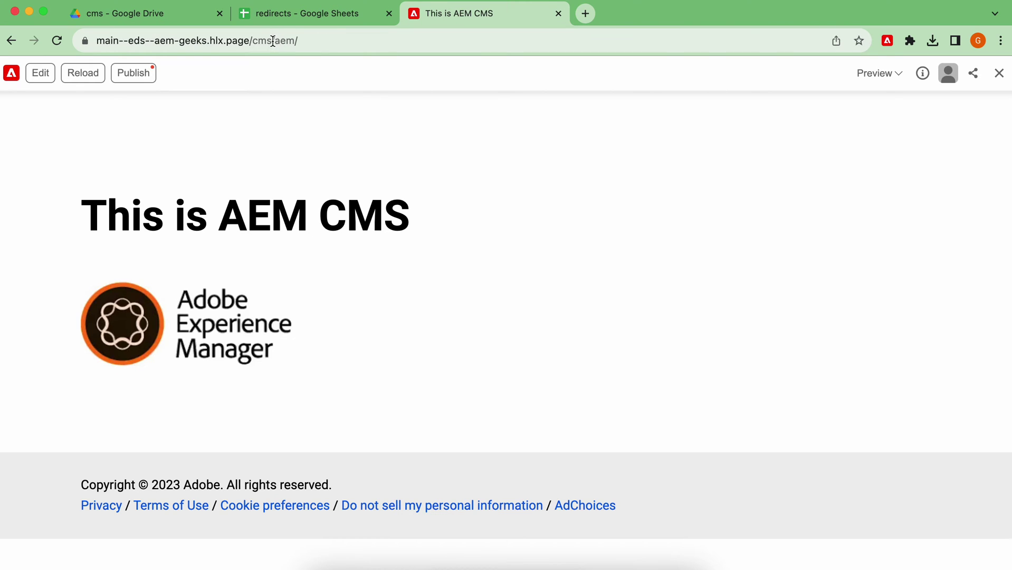
Step: Replace cms/aem/ in the address with aem and confirm it lands on /cms/franklin
left_click_drag(253, 40, 412, 41)
type("aem")
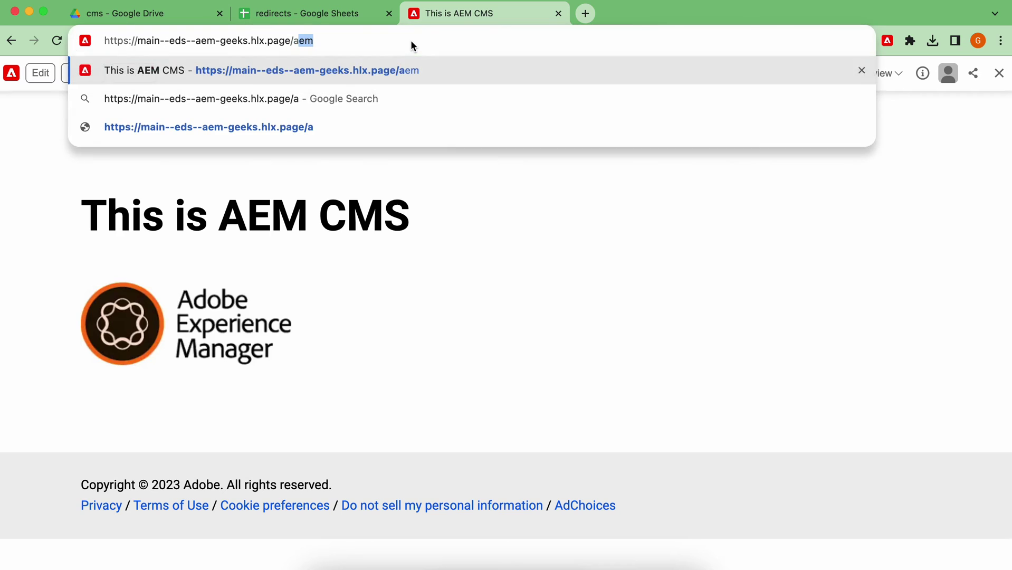
key("Return")
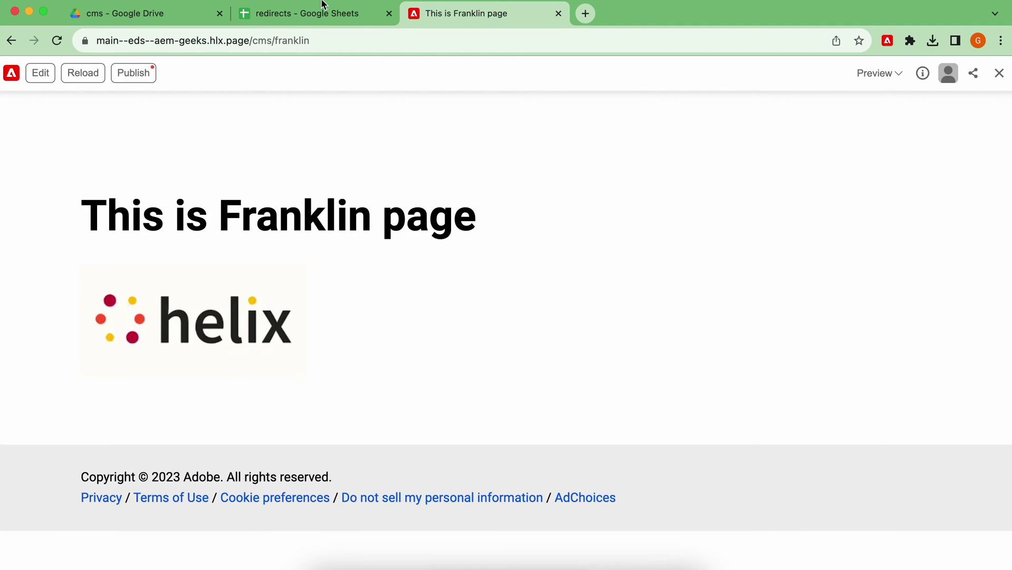
left_click(310, 15)
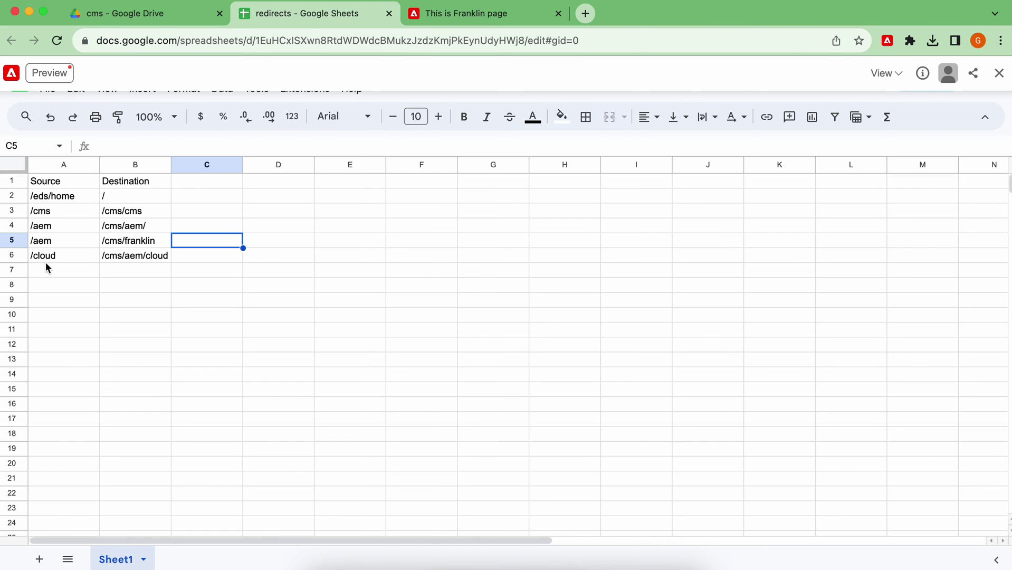
Step: Enter /documentation in A7 with the Experience League URL, then refresh the redirects.json preview
double_click(41, 269)
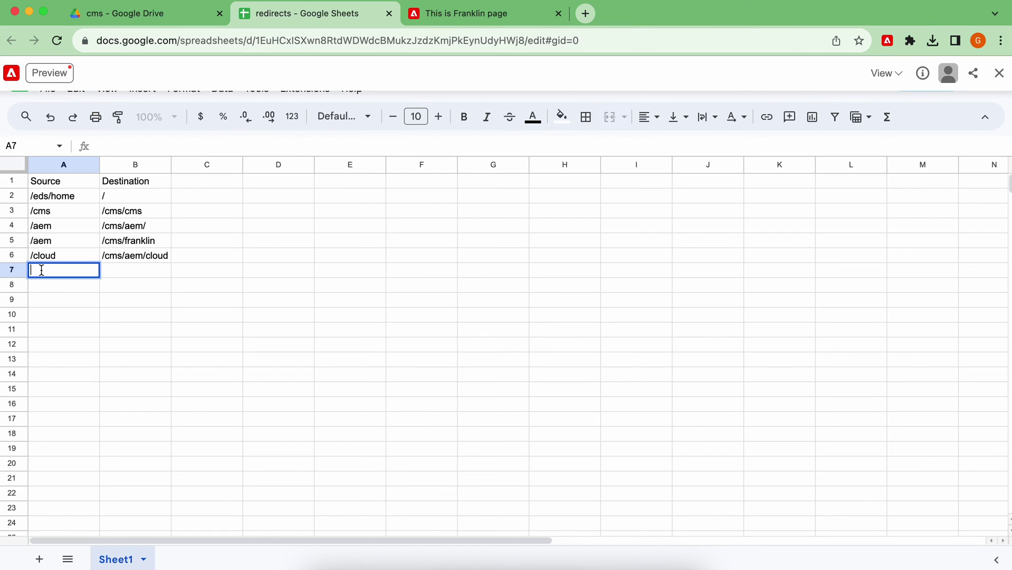
type("/documentation")
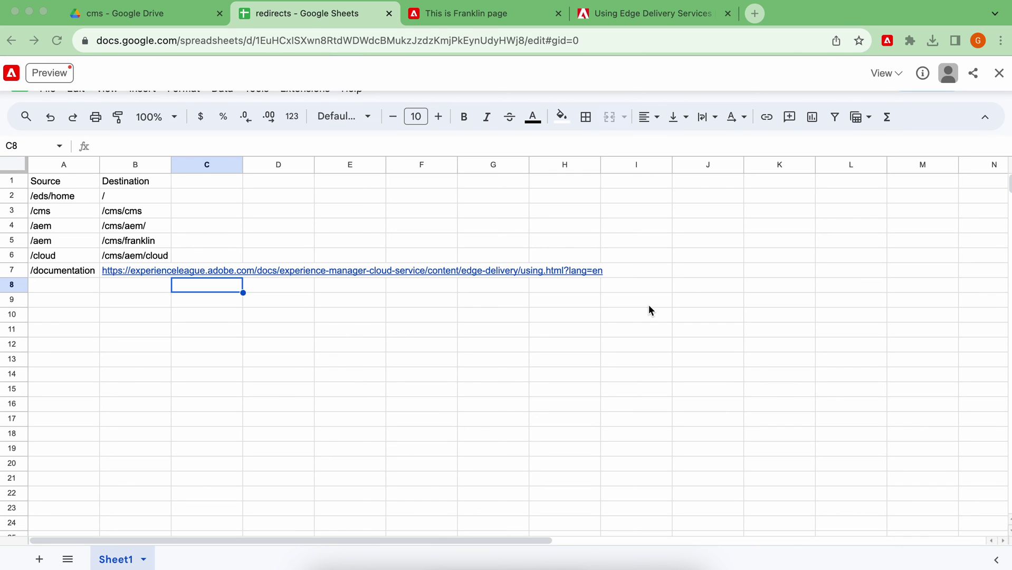
left_click(50, 73)
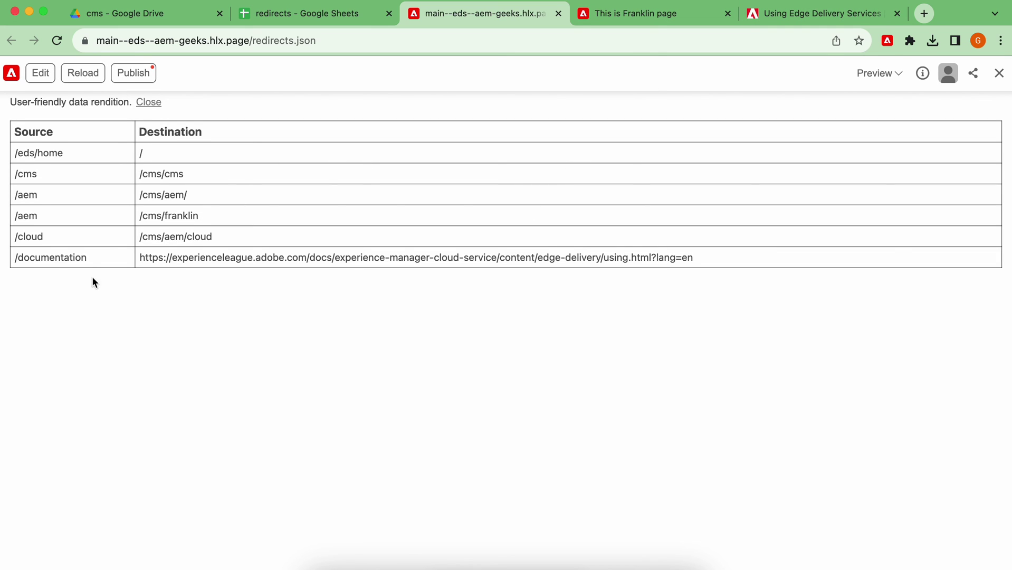
Step: Change the Franklin page address to /documentation and load it to follow the external redirect
left_click(677, 21)
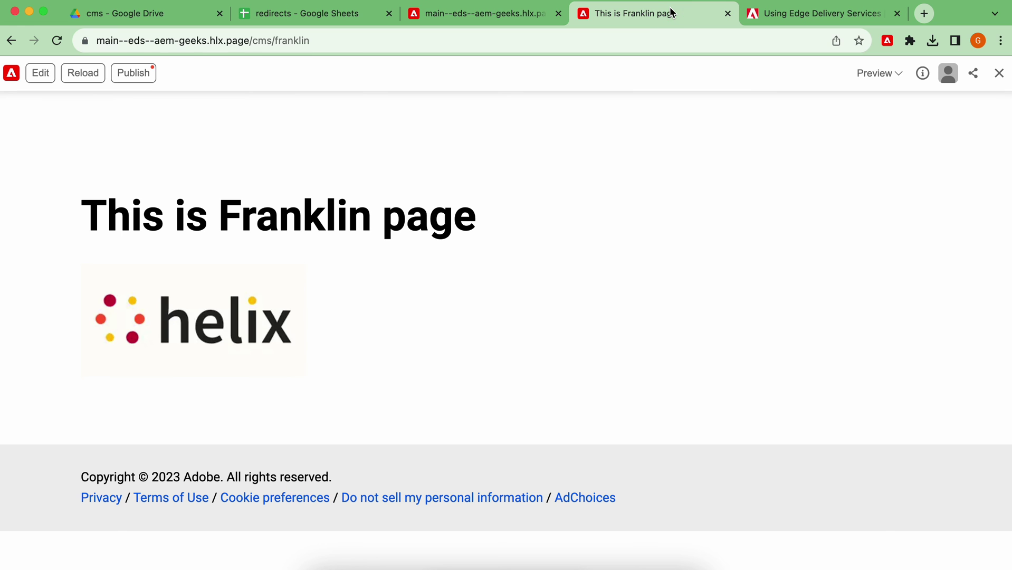
left_click_drag(254, 40, 495, 36)
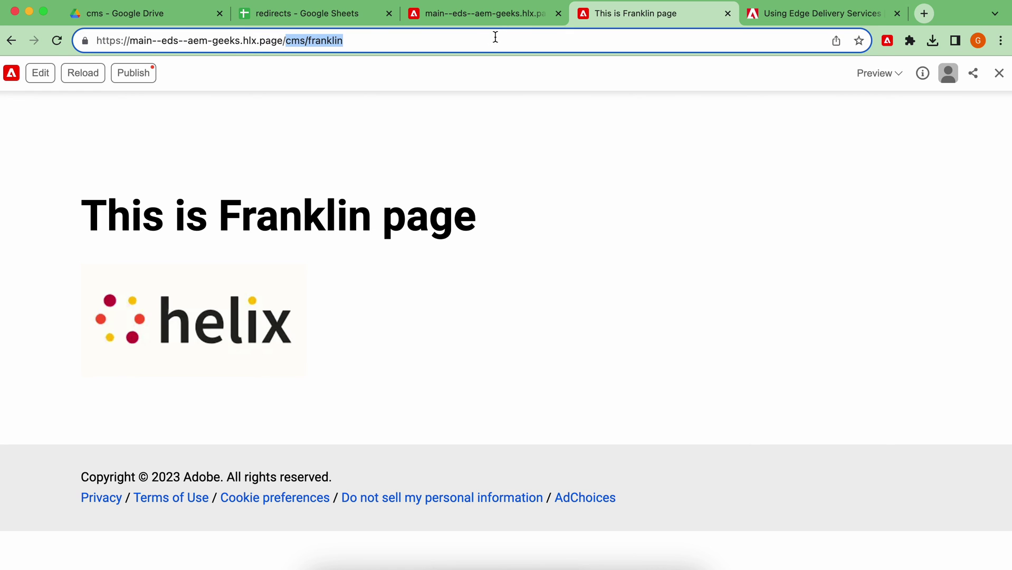
type("/documentation")
left_click(296, 41)
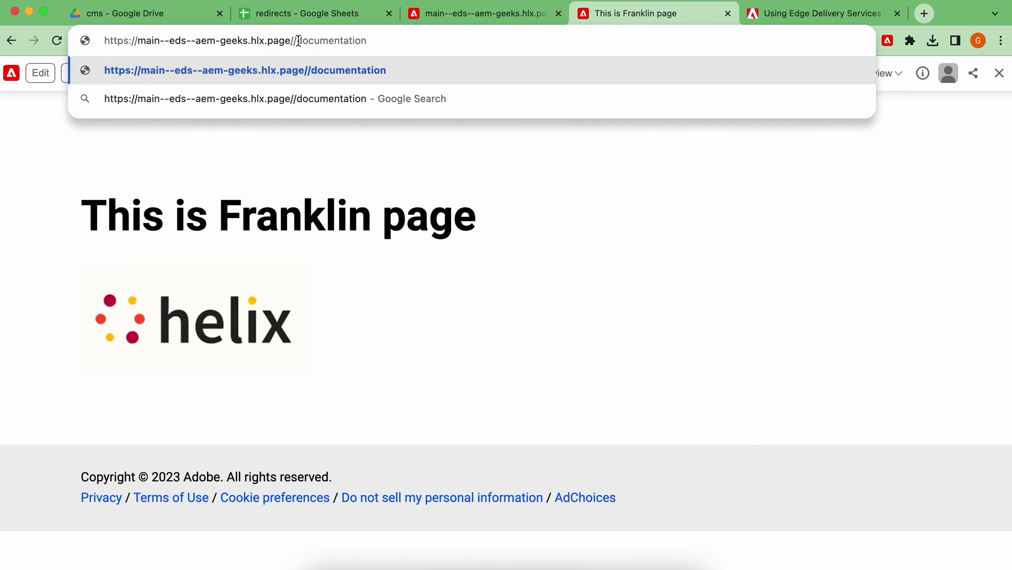
key("BackSpace")
left_click(999, 73)
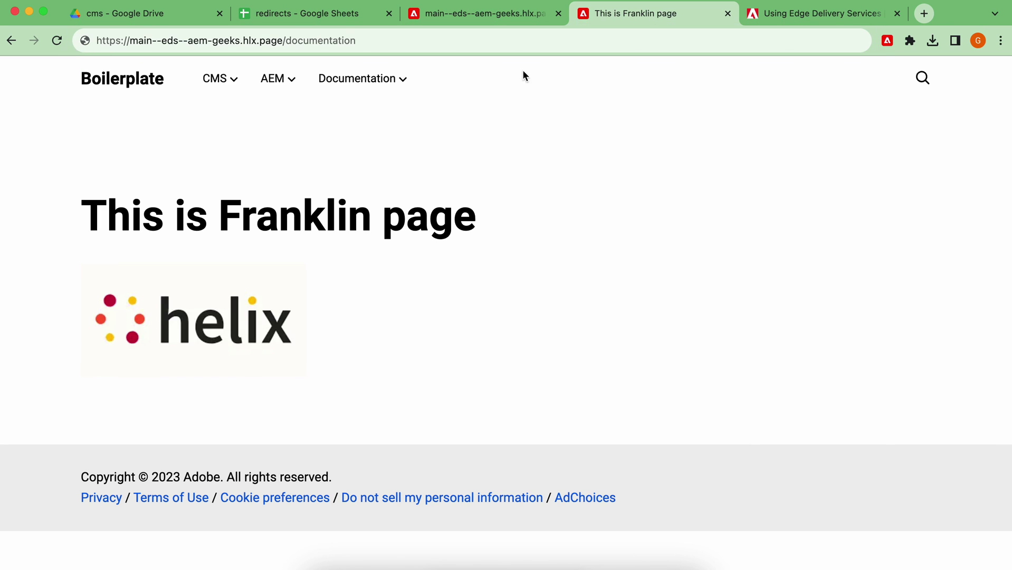
double_click(378, 41)
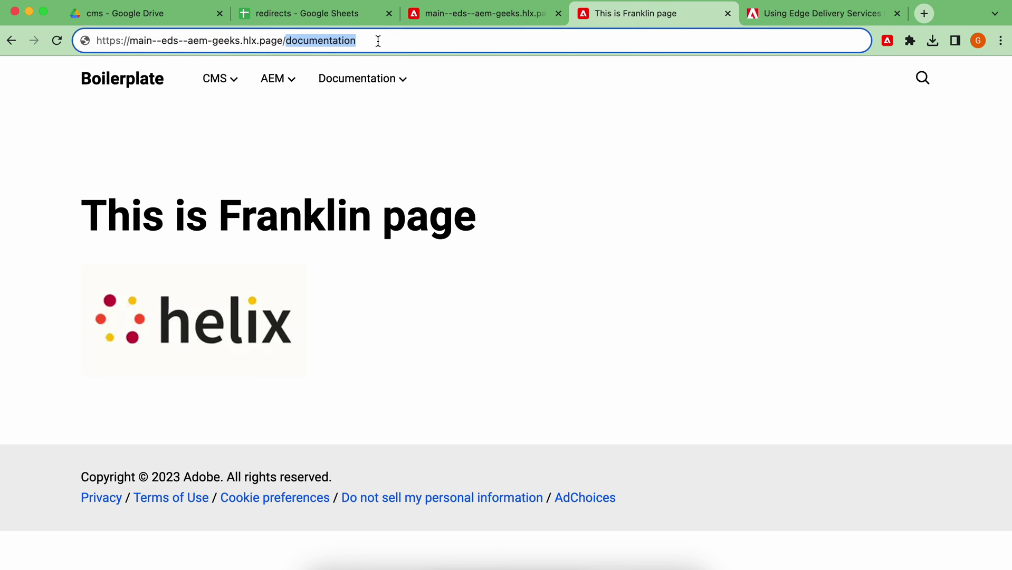
key("Return")
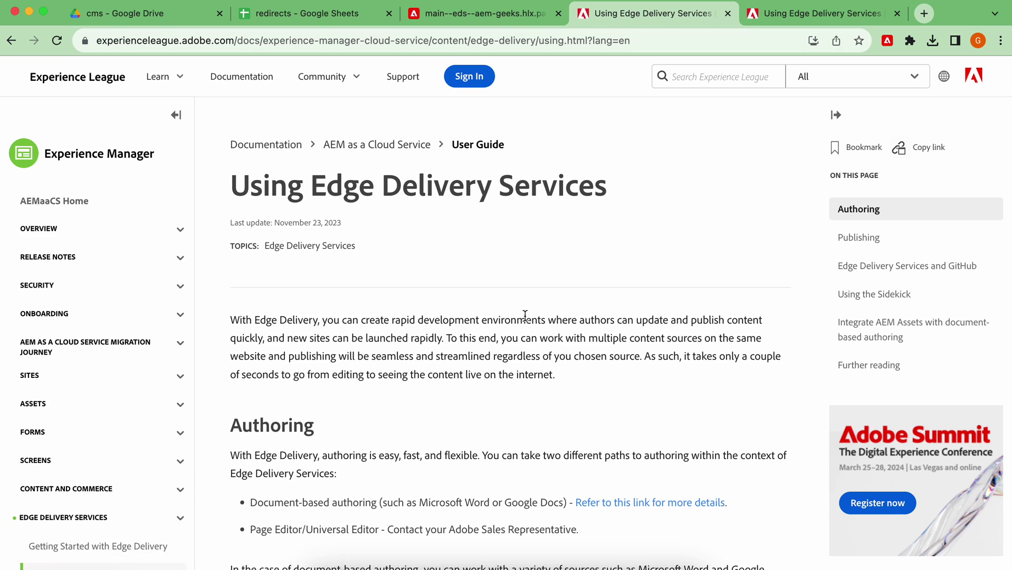